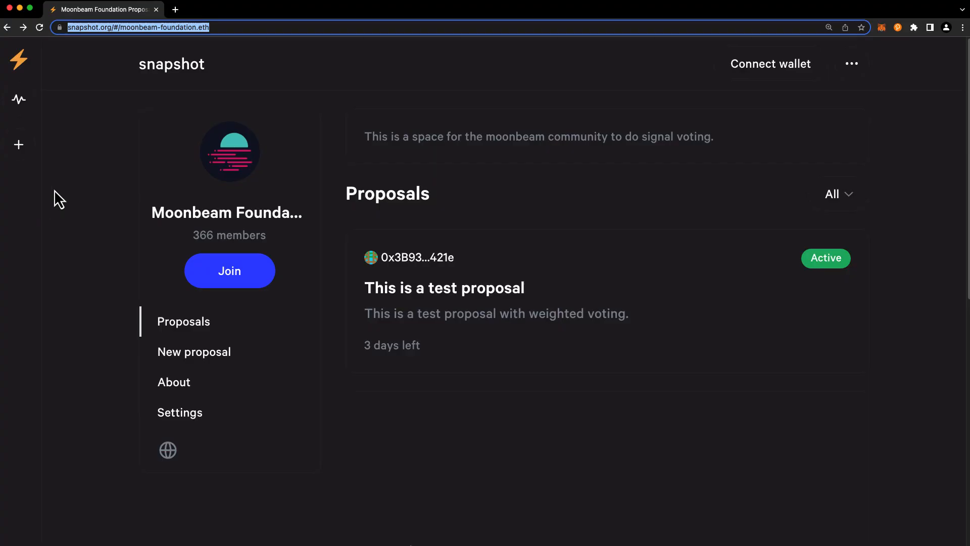
Connect the MetaMask wallet's Account 5 to Snapshot and approve the connection
left_click(61, 197)
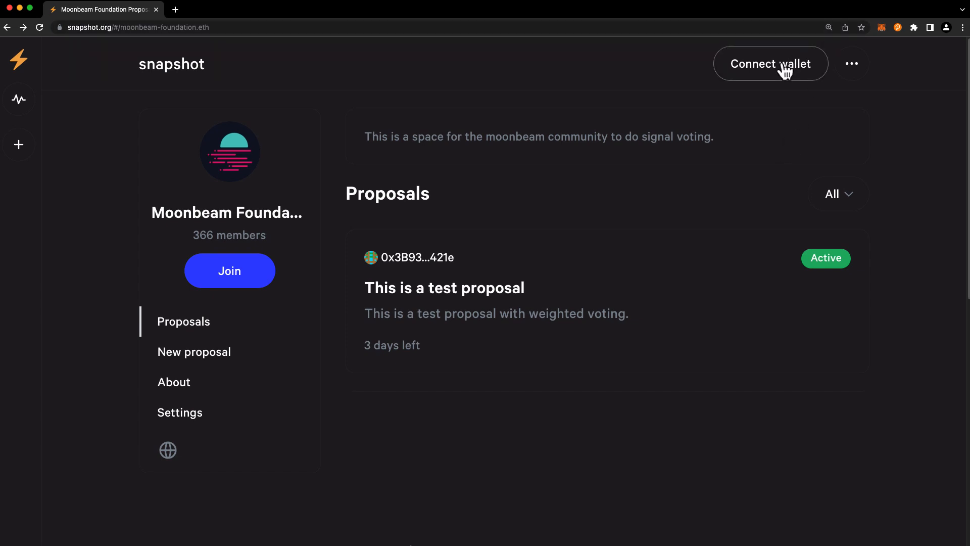
left_click(784, 70)
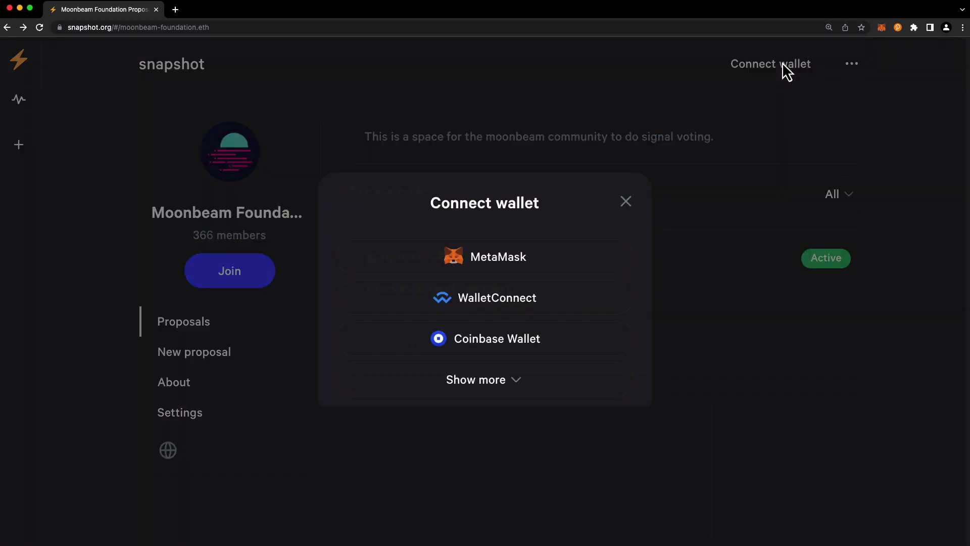
left_click(522, 258)
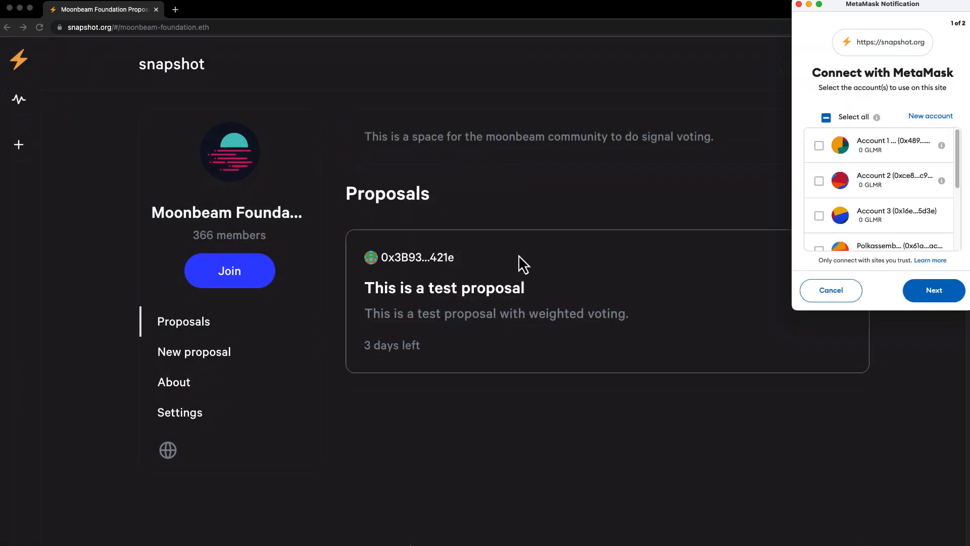
scroll(880, 212, "down", 3)
left_click(879, 210)
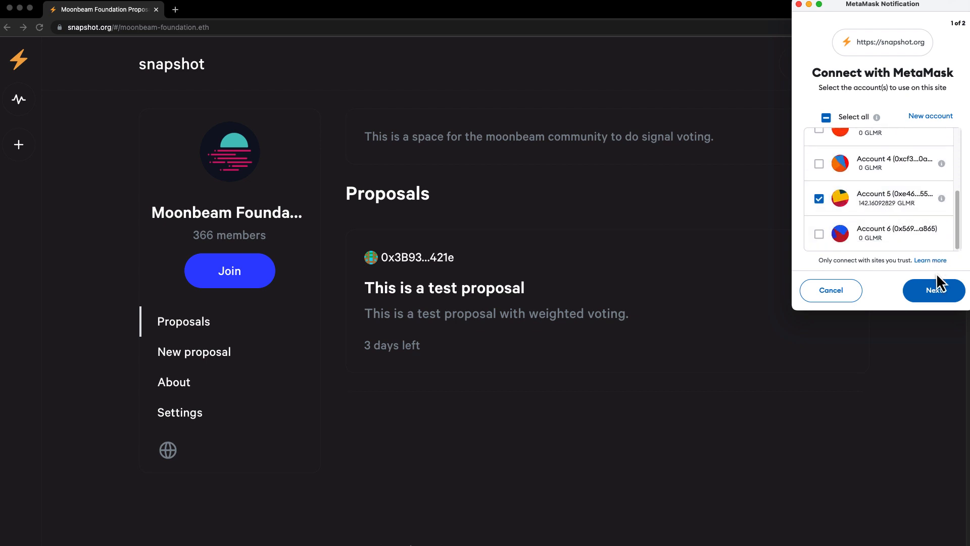
left_click(934, 291)
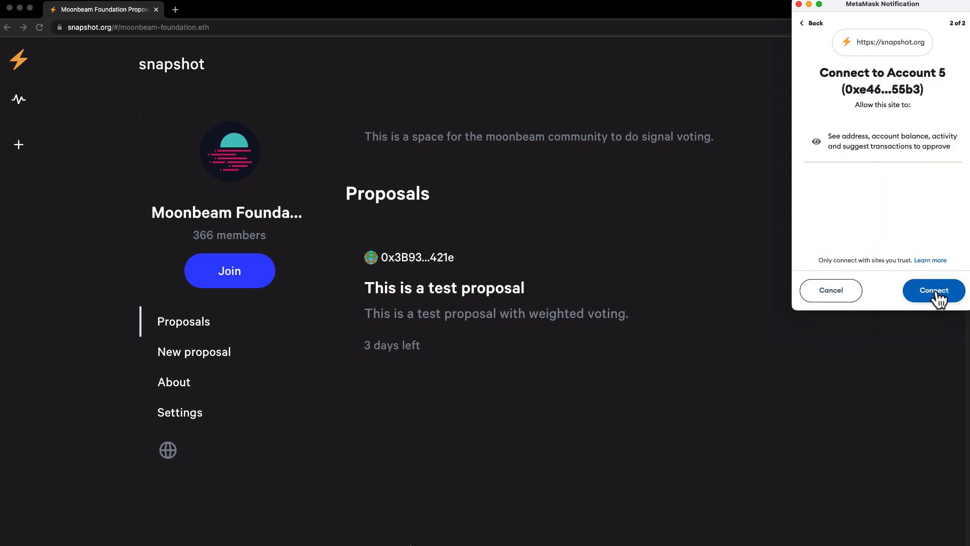
left_click(933, 290)
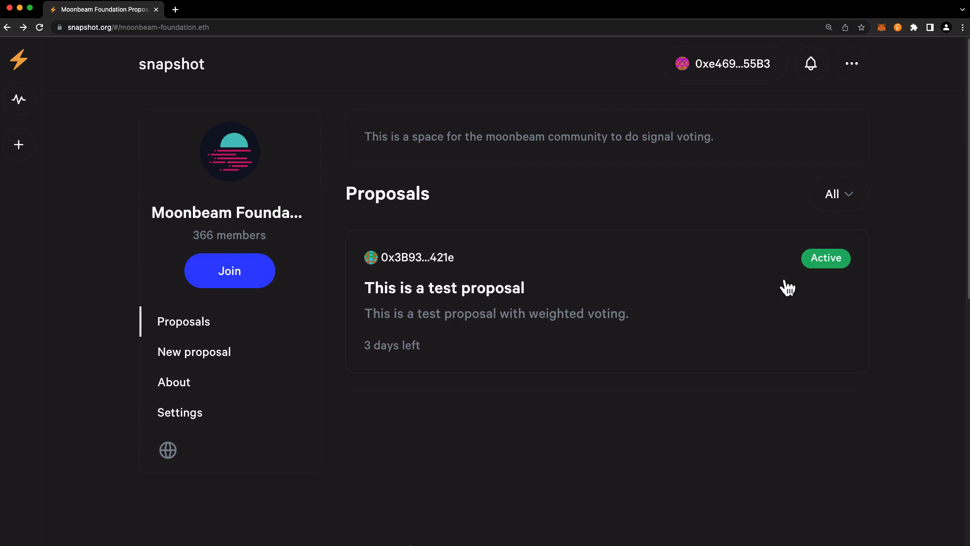
Join the Moonbeam Foundation space, agreeing to its terms and signing the request in MetaMask
left_click(229, 271)
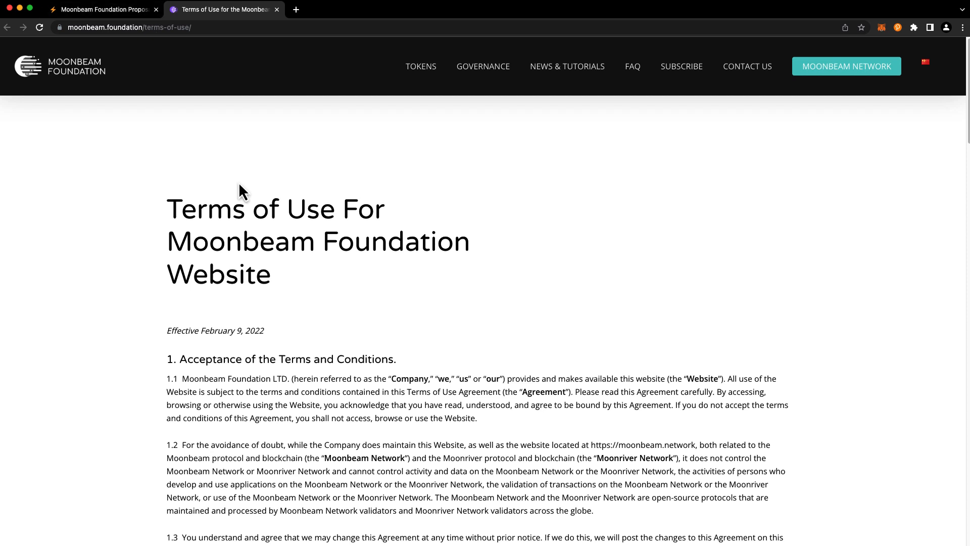
key("super+w")
left_click(569, 395)
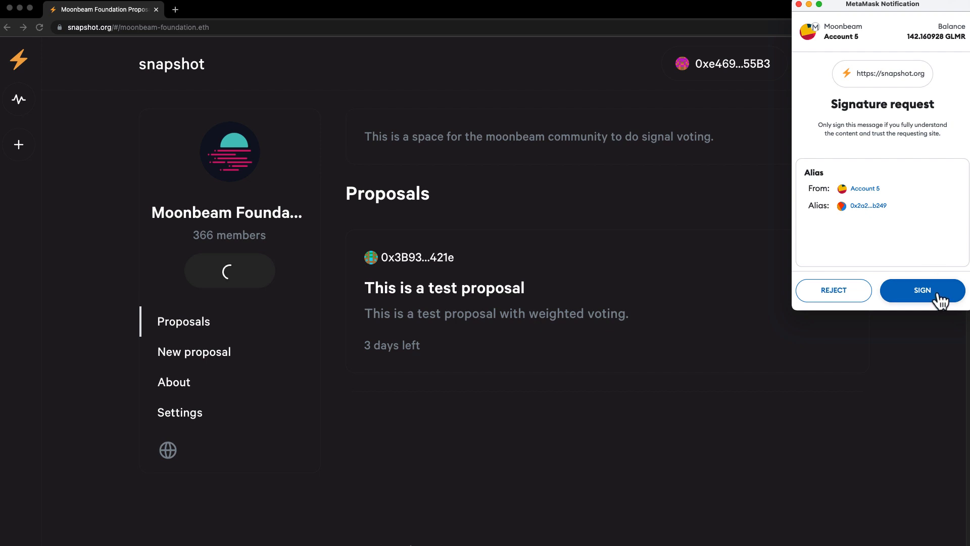
left_click(922, 289)
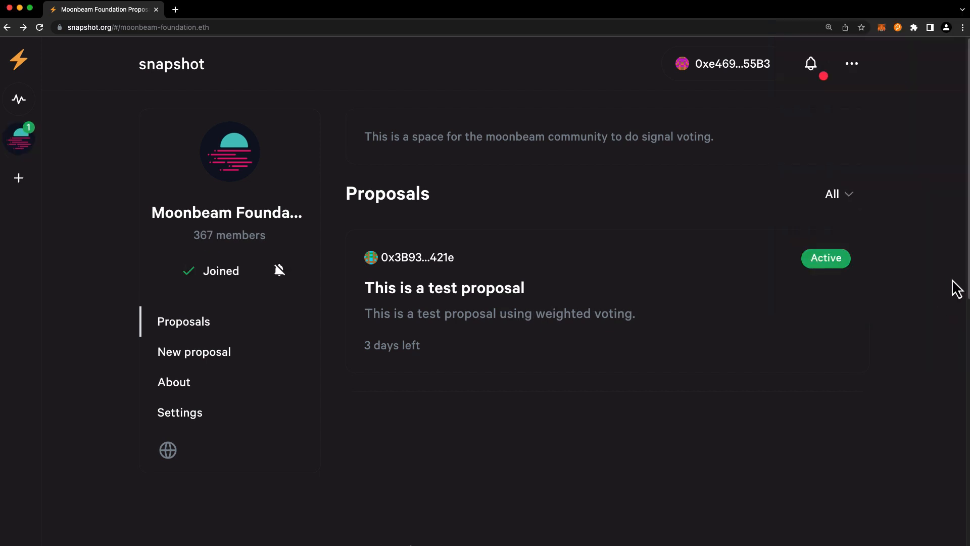
Show the 'This is a test proposal' detail page with its three voting options at zero votes
left_click(708, 333)
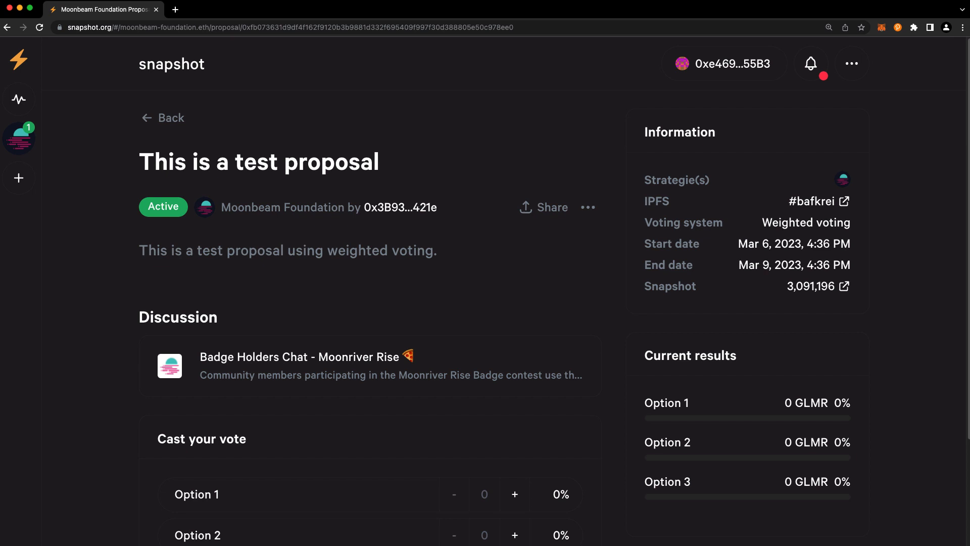
scroll(129, 326, "down", 1)
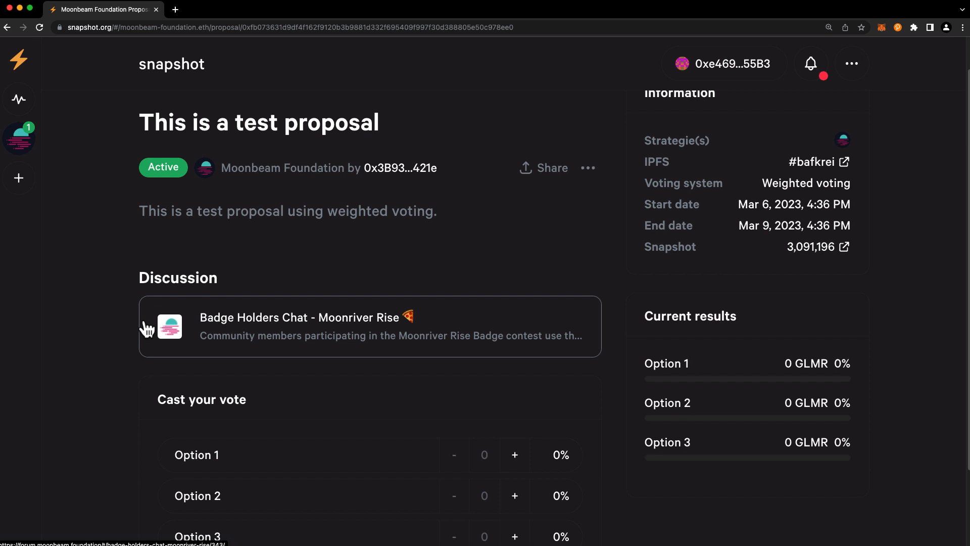
scroll(134, 328, "down", 3)
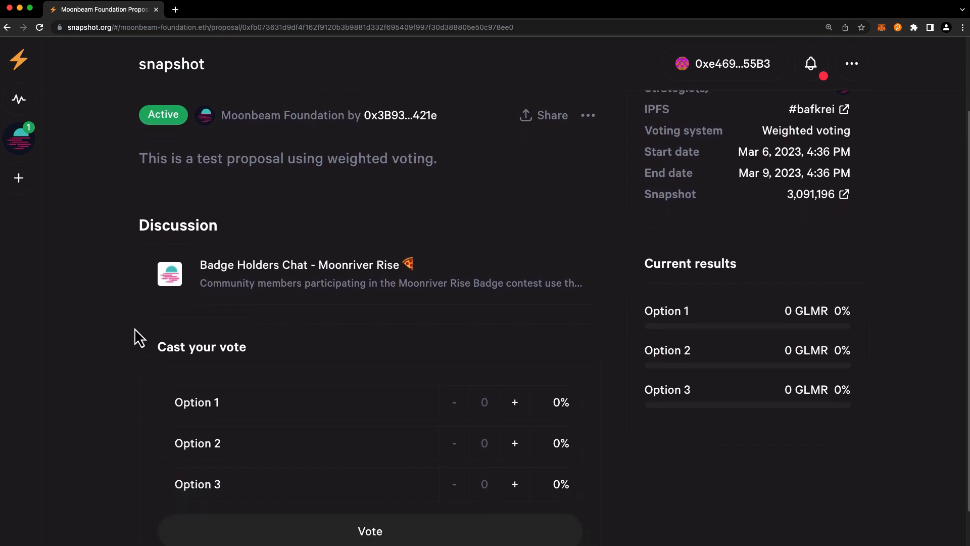
scroll(139, 337, "down", 1)
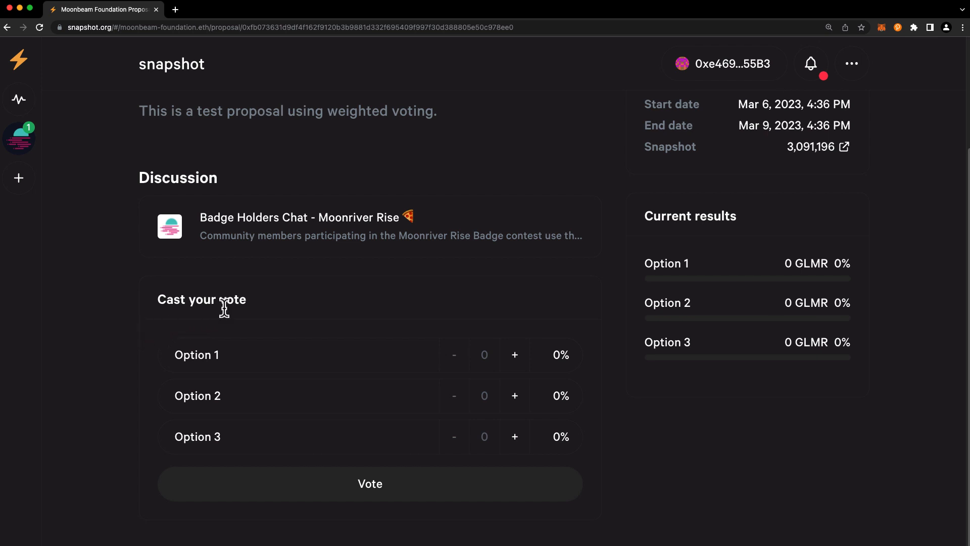
Weight Option 1 at 5, Option 2 at 3 and Option 3 at 2 for a 50/30/20 split
left_click(515, 355)
left_click(515, 355)
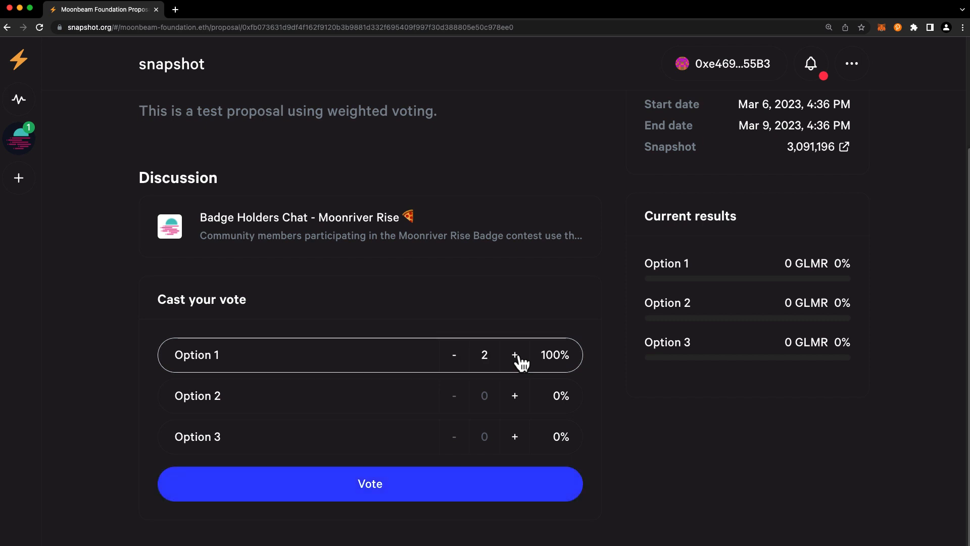
left_click(516, 355)
left_click(515, 355)
left_click(516, 355)
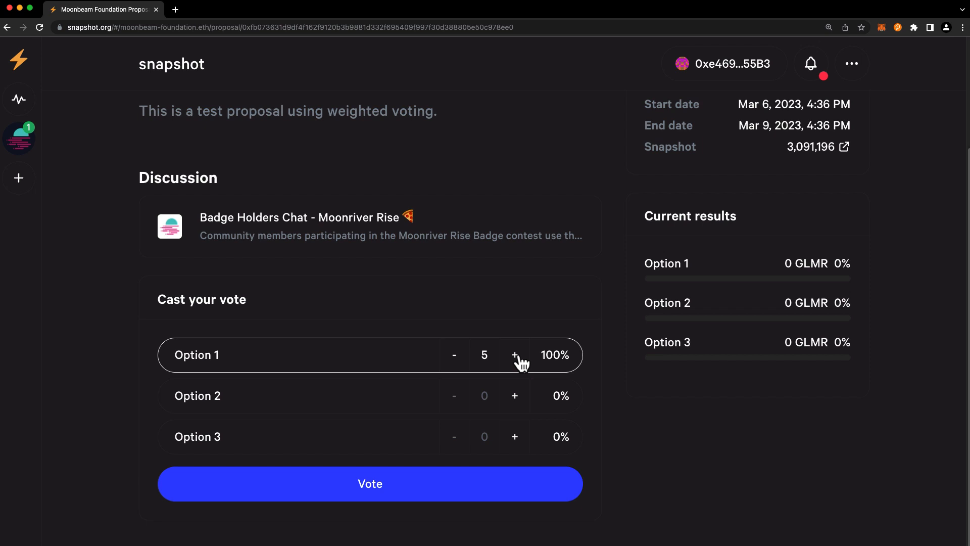
left_click(515, 395)
left_click(516, 396)
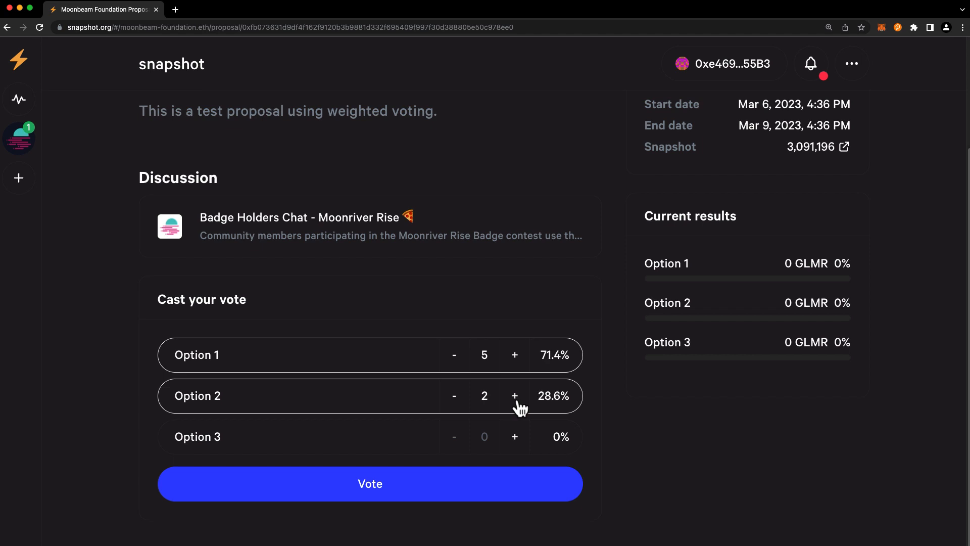
left_click(515, 396)
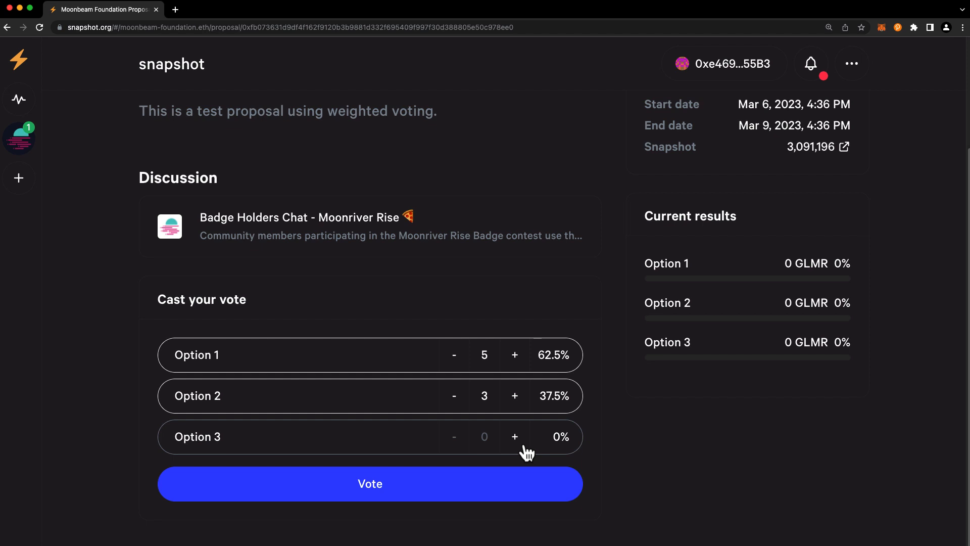
left_click(515, 436)
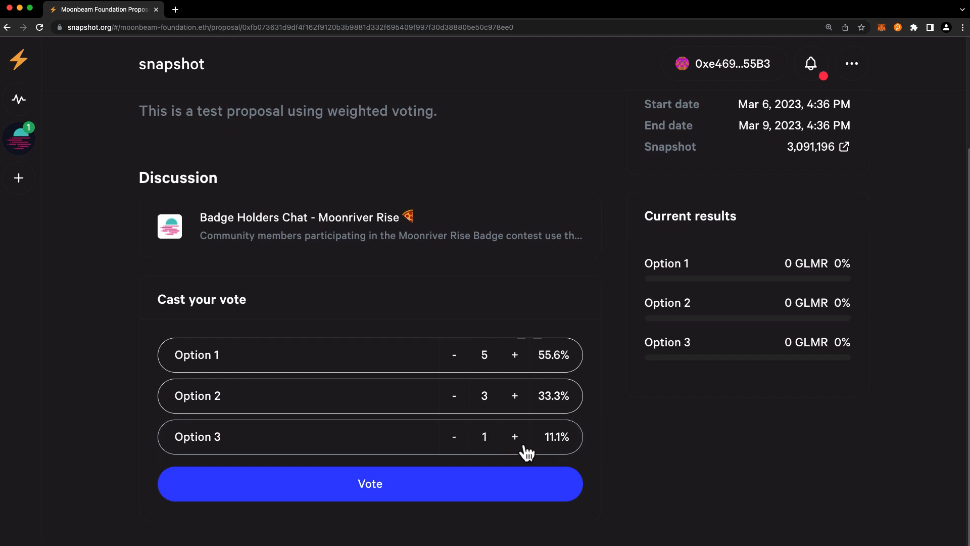
left_click(514, 436)
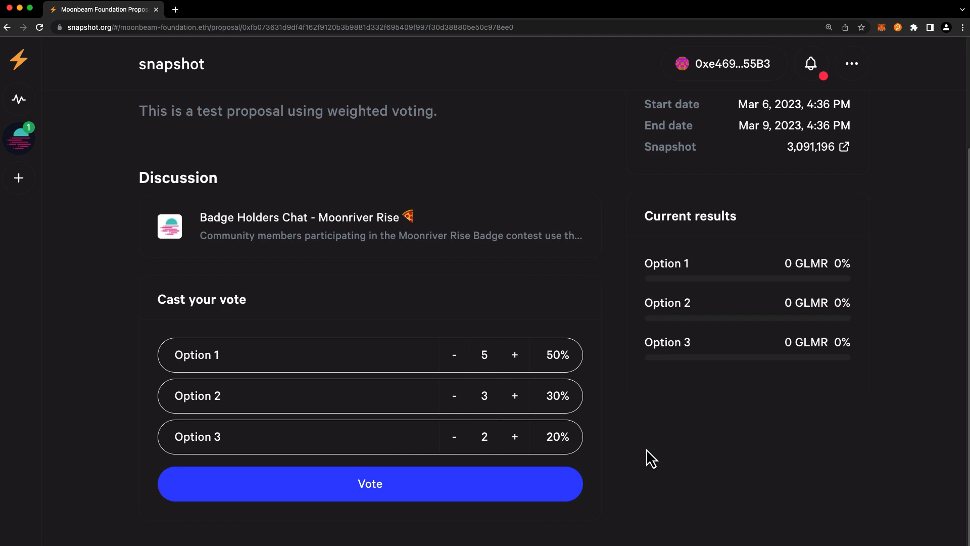
Cast the 50/30/20 vote, confirm it and sign the request in MetaMask
left_click(496, 487)
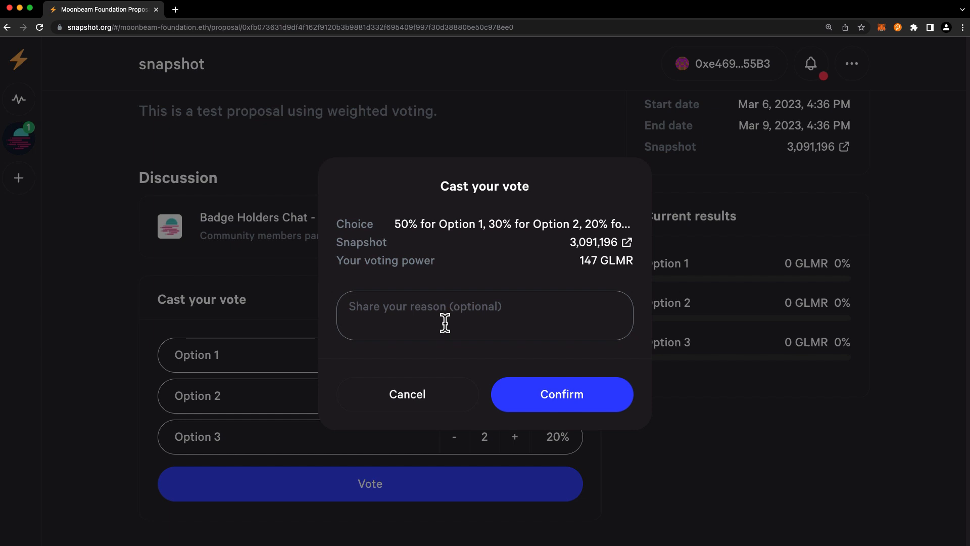
left_click(572, 393)
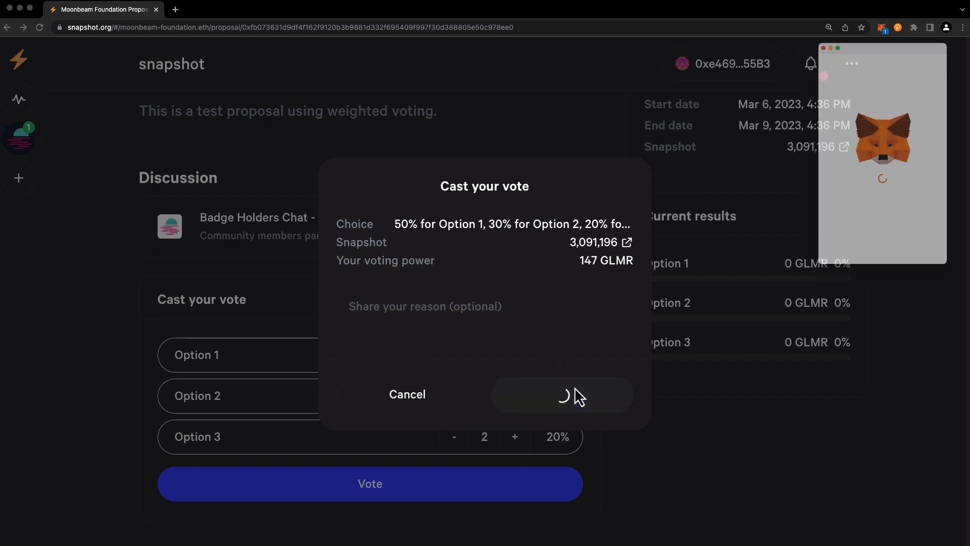
scroll(921, 227, "down", 3)
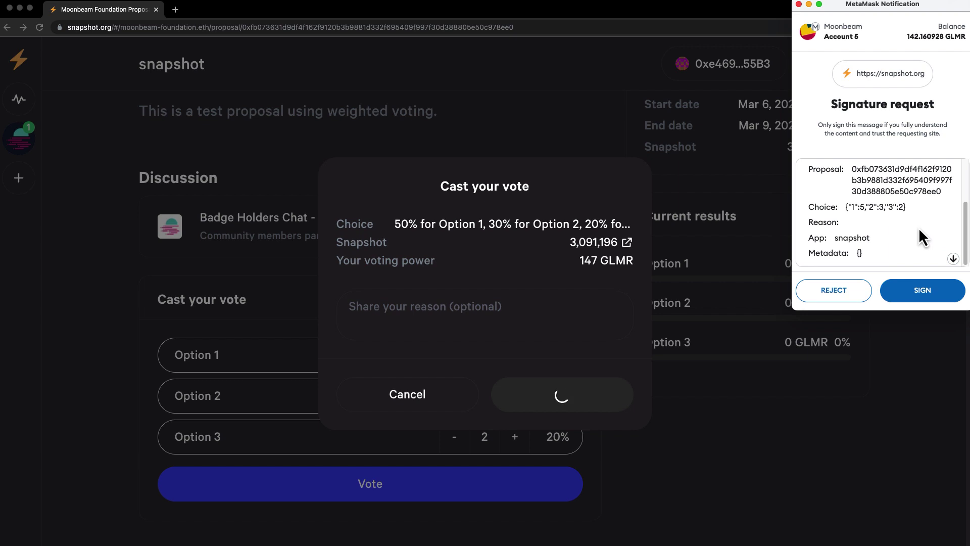
left_click(922, 291)
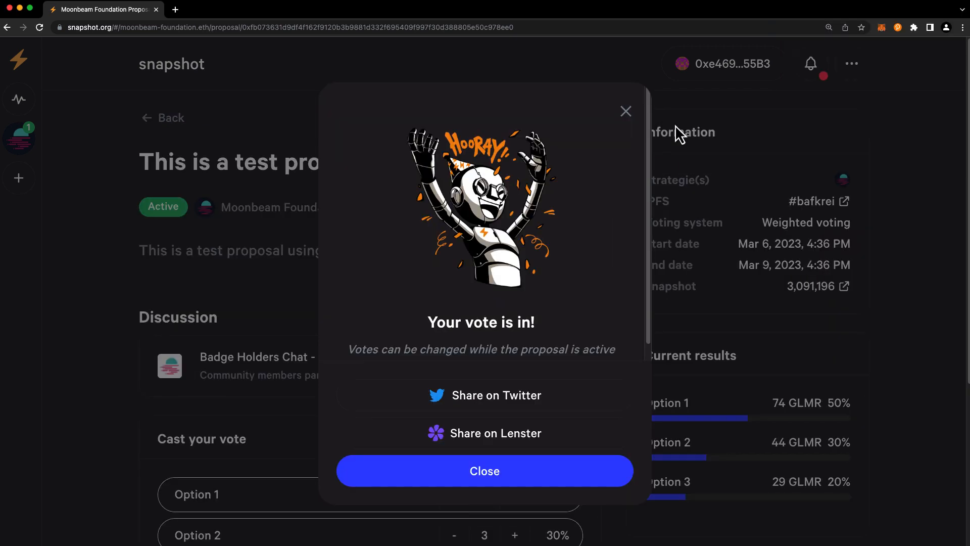
Close the 'Your vote is in!' message to reveal the 74, 44 and 29 GLMR results
left_click(626, 112)
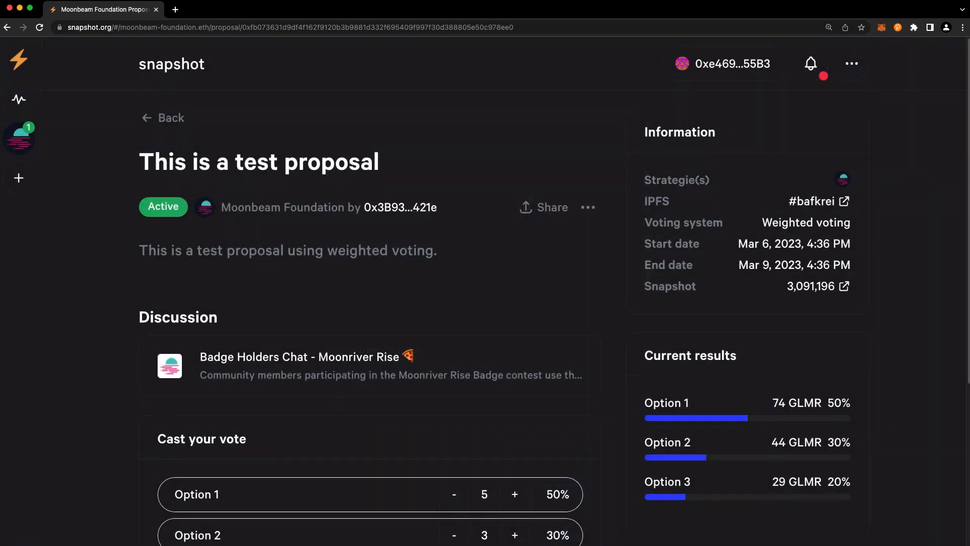